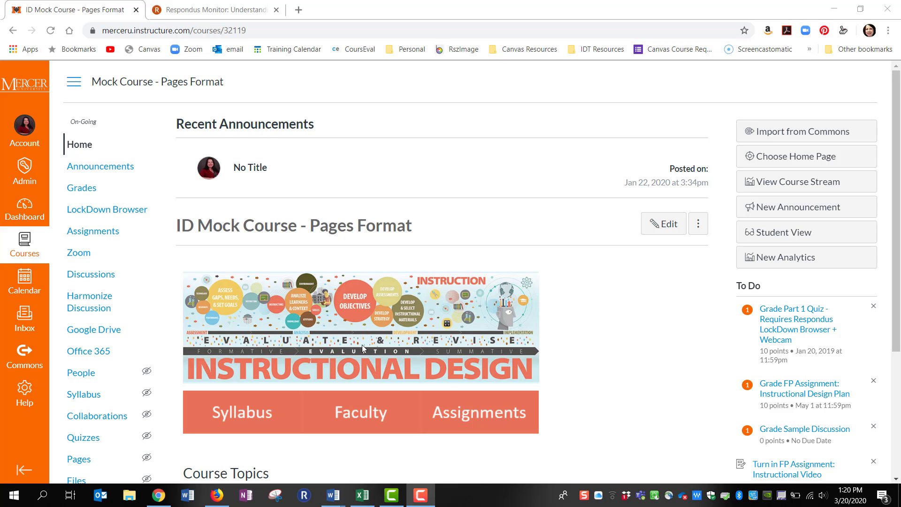
- Create a group set named Discussion Groups in the course's People area, with groups created manually
{"action": "scroll", "coordinate": [134, 268], "scroll_direction": "down", "scroll_amount": 1}
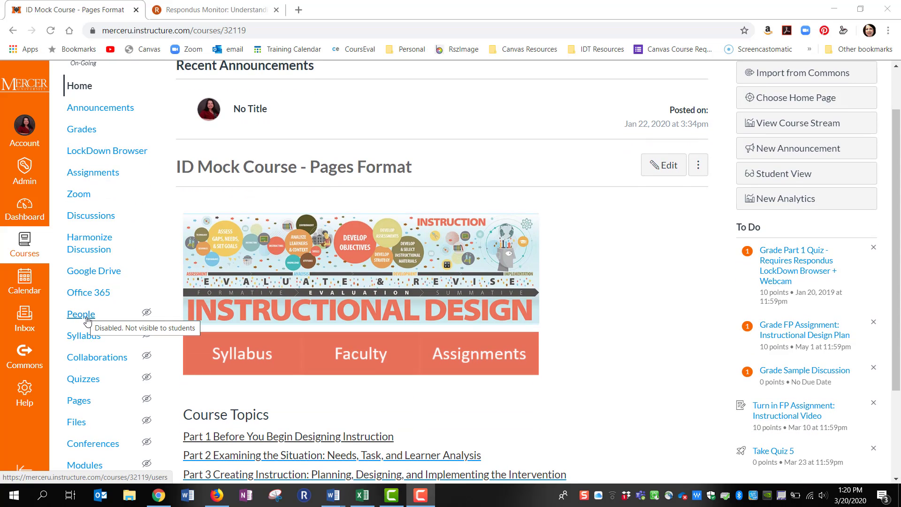
{"action": "left_click", "coordinate": [87, 321]}
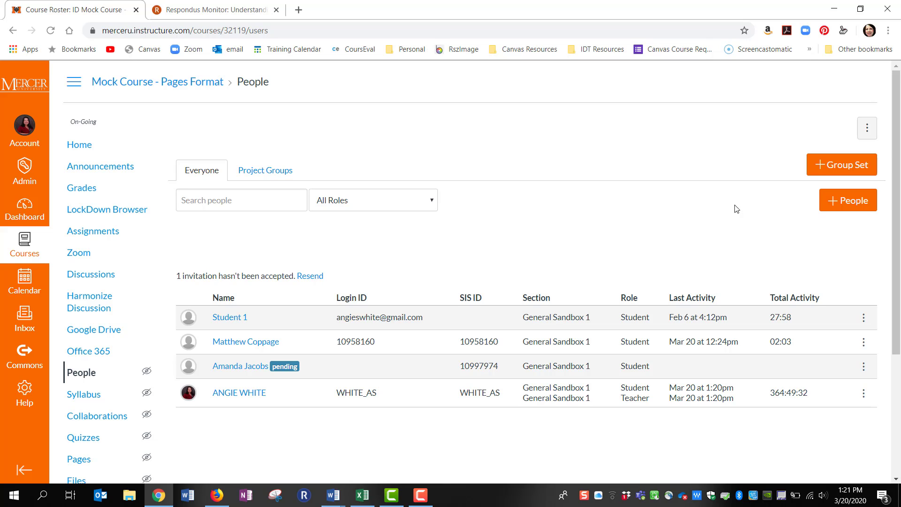
{"action": "left_click", "coordinate": [835, 168]}
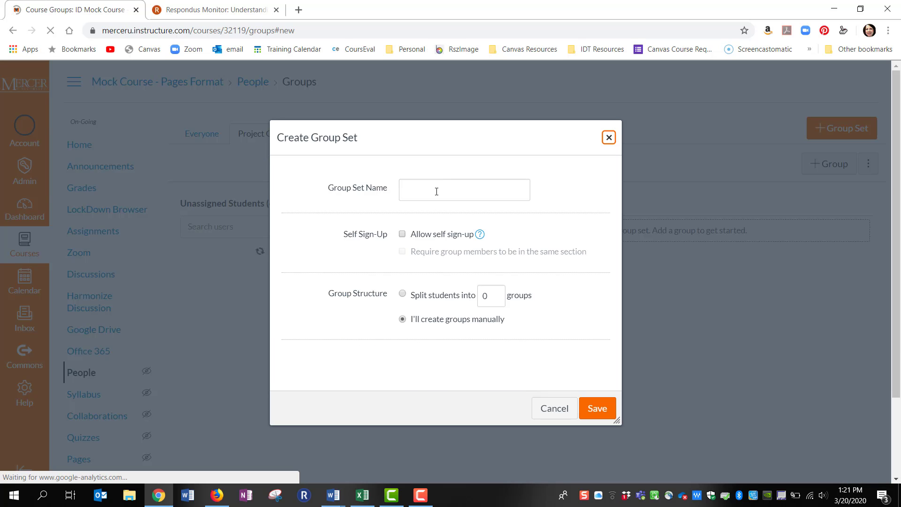
{"action": "left_click", "coordinate": [440, 193]}
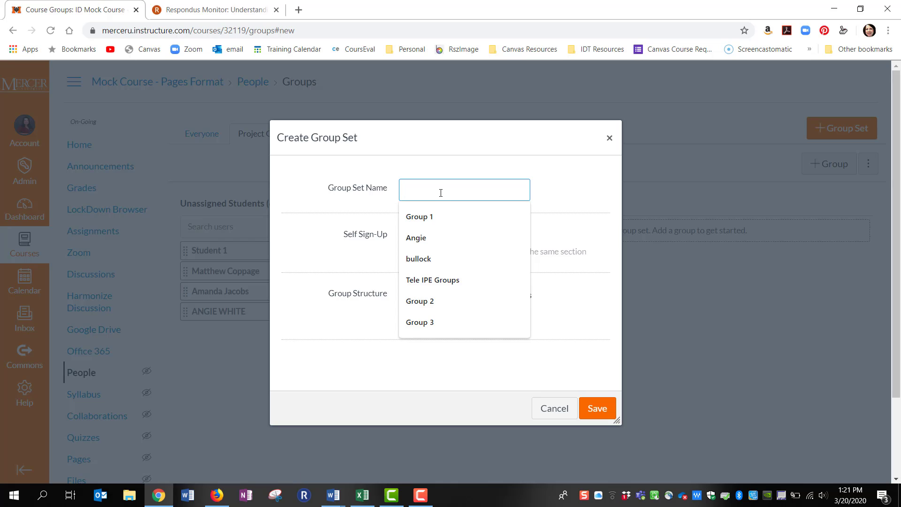
{"action": "type", "text": "Discussio"}
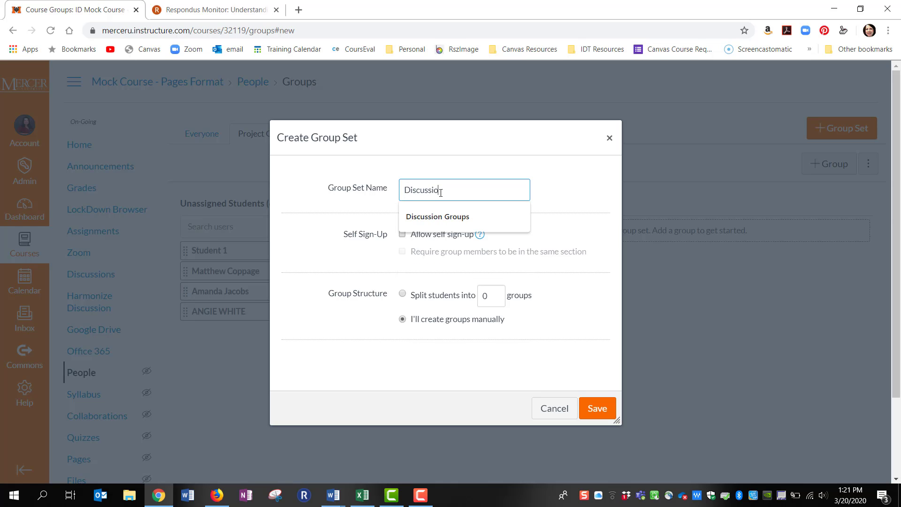
{"action": "type", "text": "n Groups"}
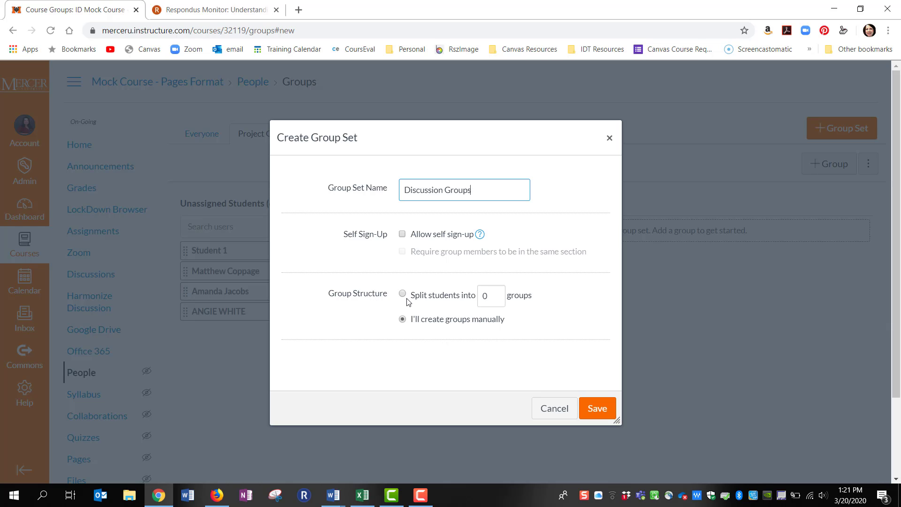
{"action": "left_click", "coordinate": [594, 412]}
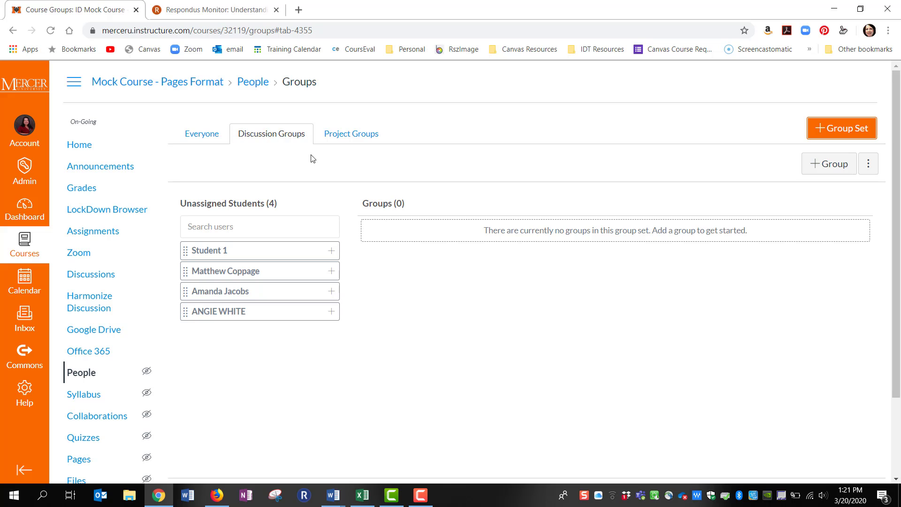
- Add a group named Group 1 to the Discussion Groups set, leaving the member limit blank
{"action": "left_click", "coordinate": [210, 134]}
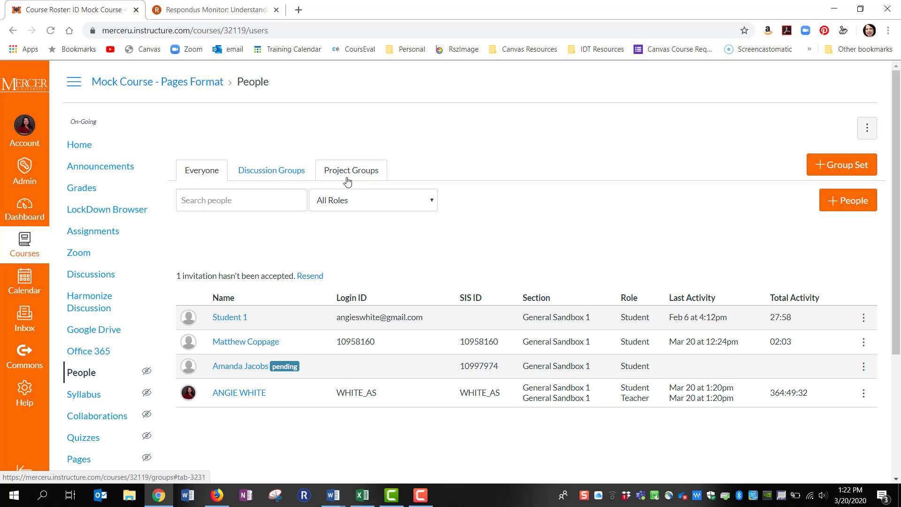
{"action": "left_click", "coordinate": [262, 175]}
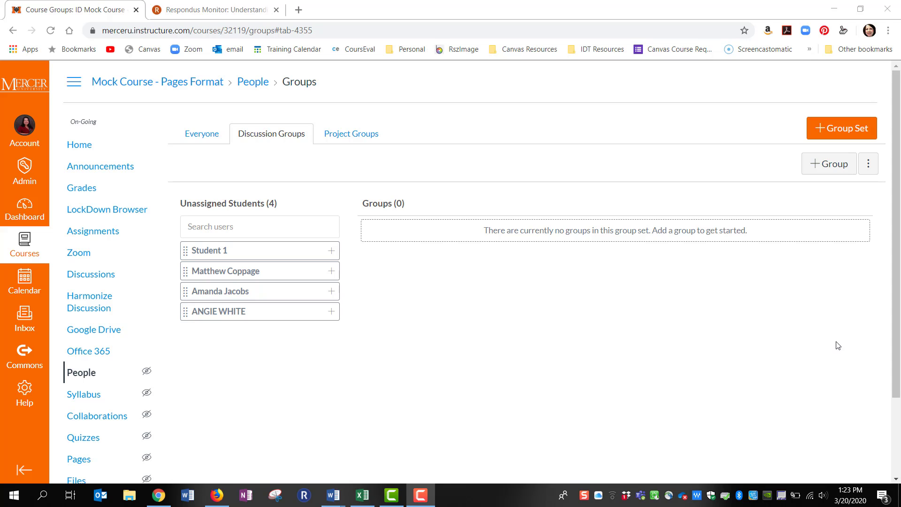
{"action": "left_click", "coordinate": [817, 170]}
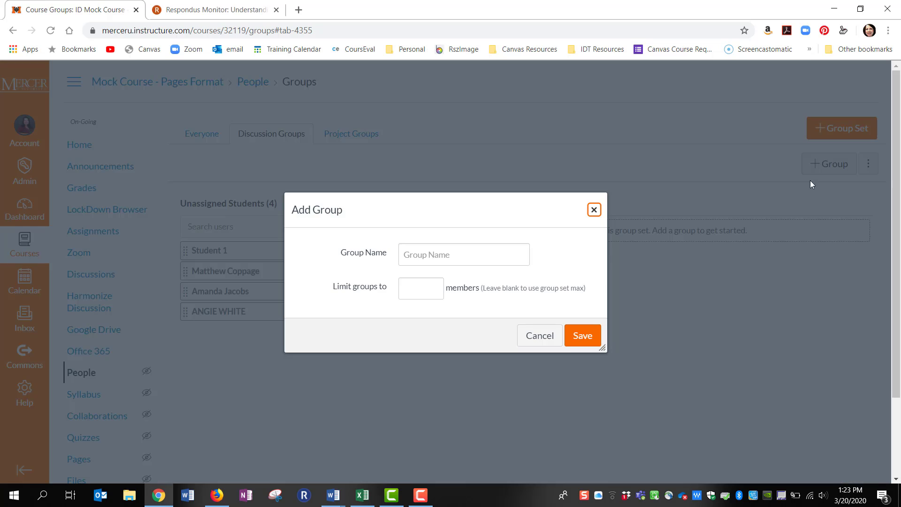
{"action": "left_click", "coordinate": [504, 249]}
{"action": "type", "text": "Gro"}
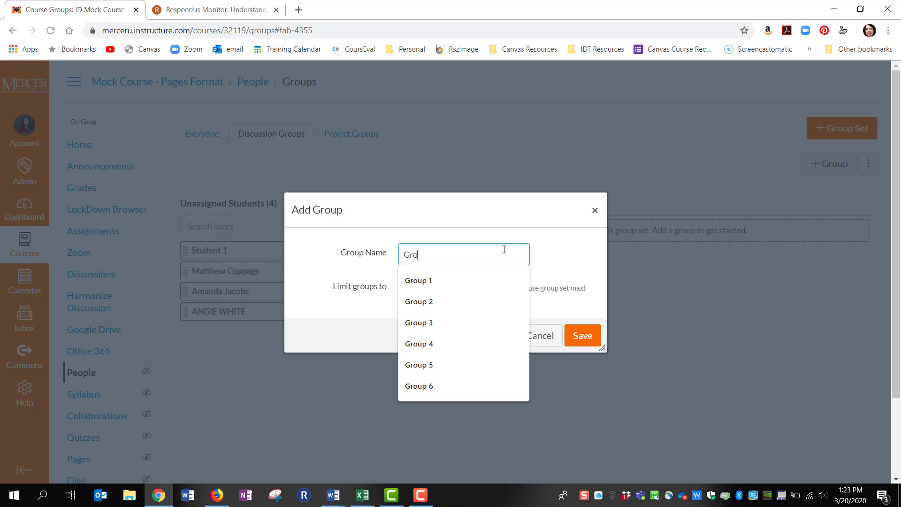
{"action": "type", "text": "up 1"}
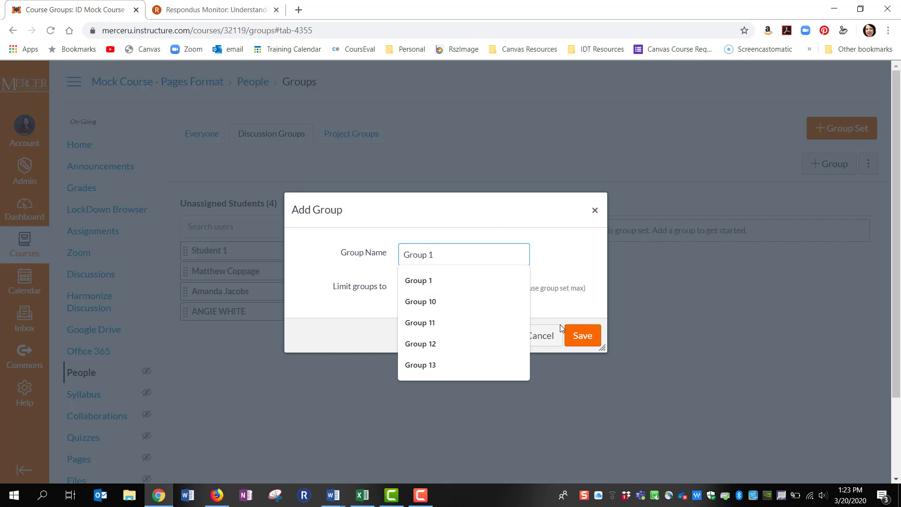
{"action": "left_click", "coordinate": [587, 331]}
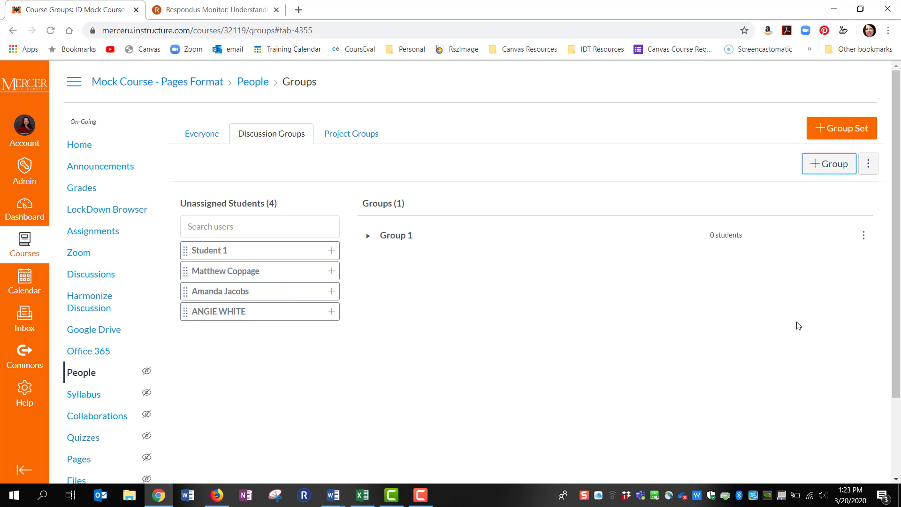
- Add a second group named Group 2 to the Discussion Groups set, without a member limit
{"action": "left_click", "coordinate": [825, 164]}
{"action": "left_click", "coordinate": [476, 253]}
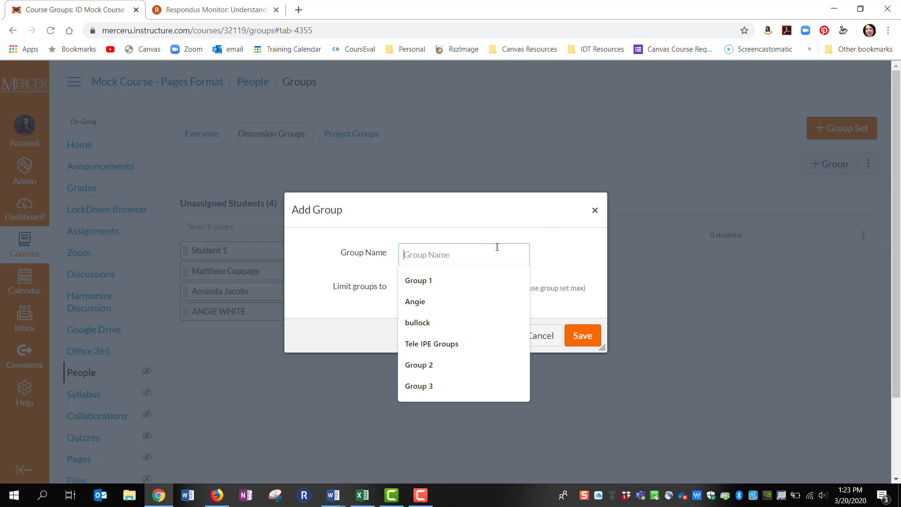
{"action": "type", "text": "Group"}
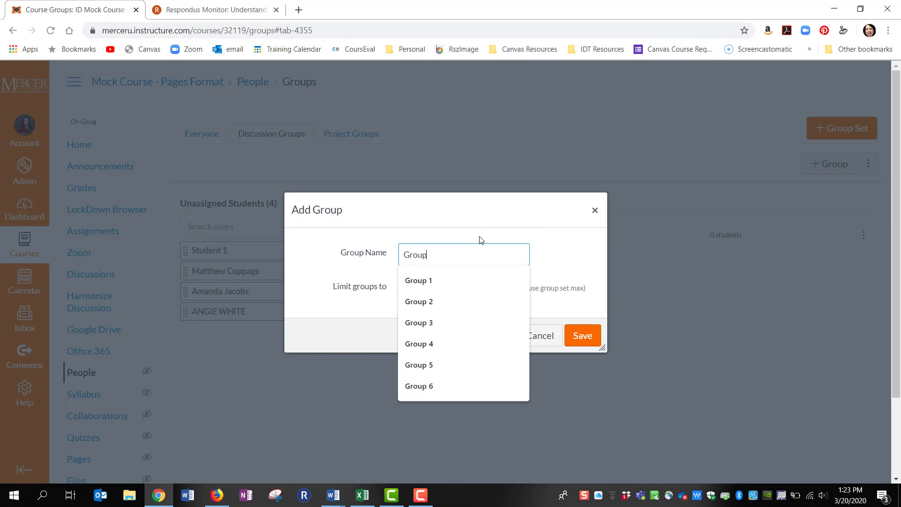
{"action": "type", "text": " 2"}
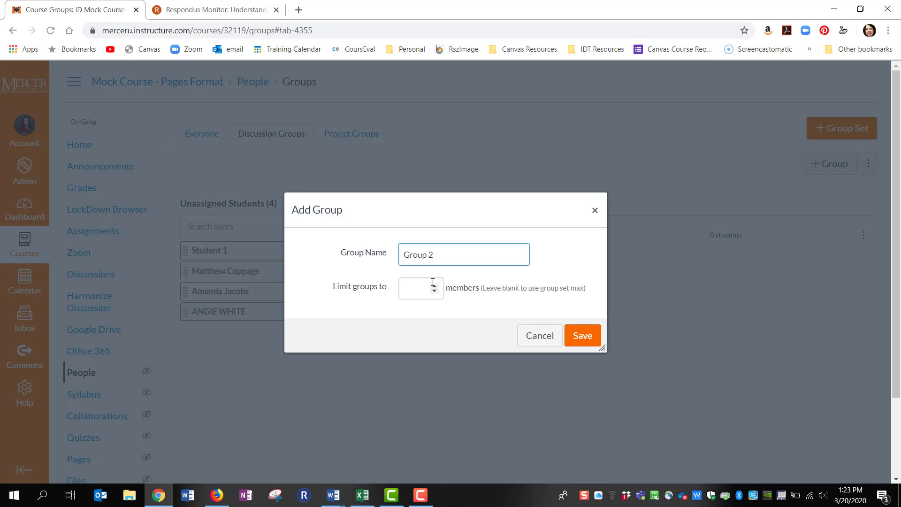
{"action": "left_click", "coordinate": [581, 335]}
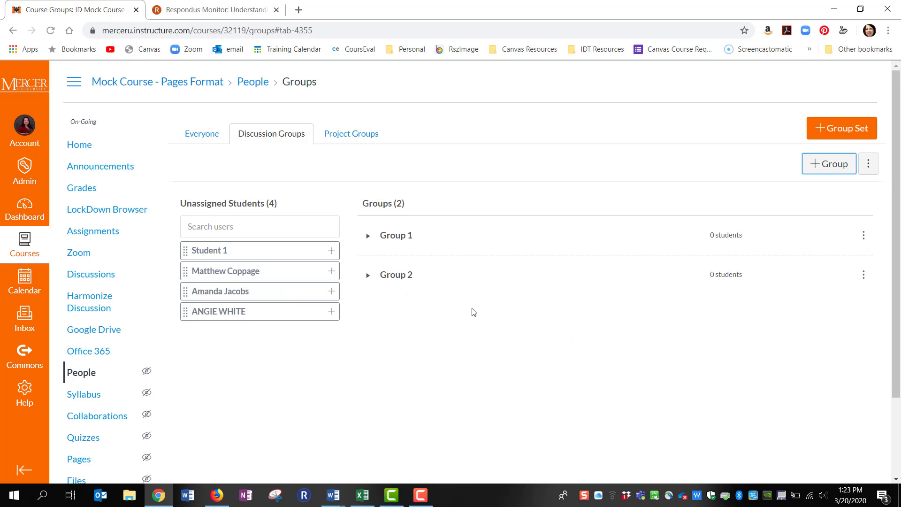
- Assign Student 1 to Group 1 and the next student on the unassigned list to Group 2, with both groups expanded
{"action": "left_click", "coordinate": [368, 239]}
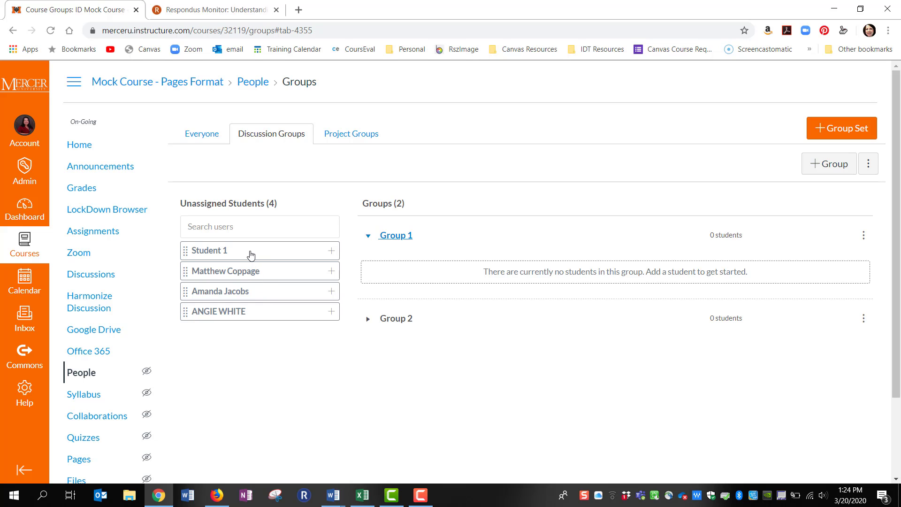
{"action": "left_click_drag", "start_coordinate": [251, 255], "coordinate": [422, 274]}
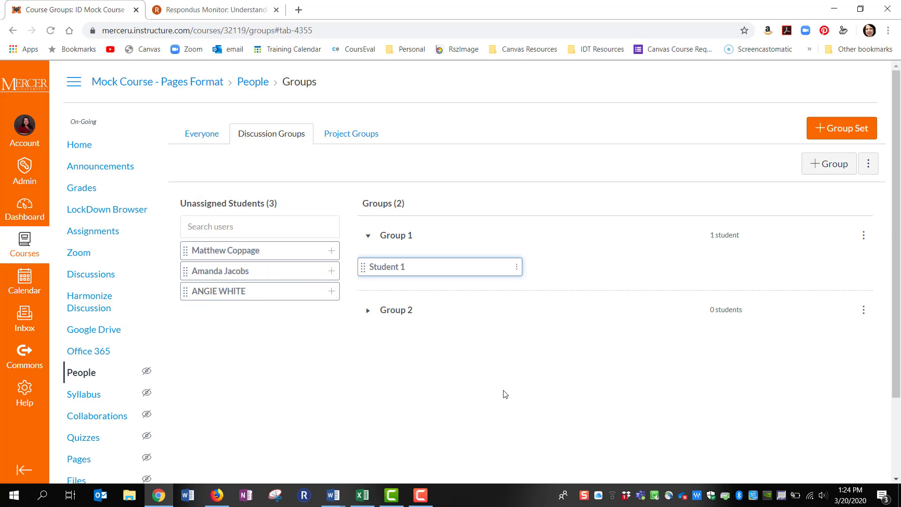
{"action": "left_click", "coordinate": [332, 254]}
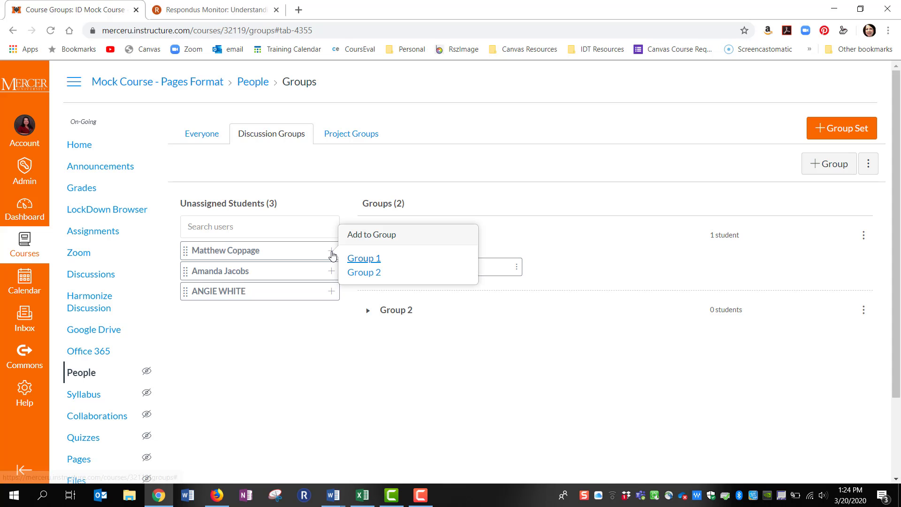
{"action": "left_click", "coordinate": [356, 273]}
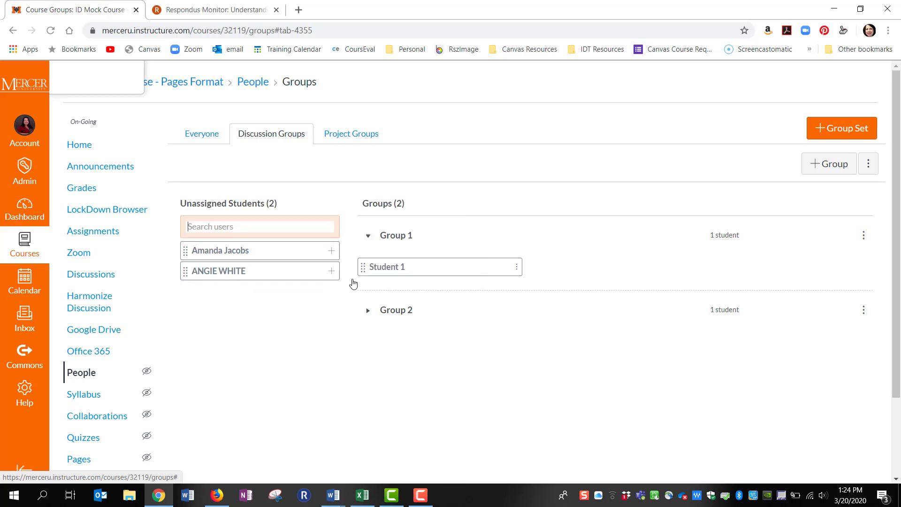
{"action": "left_click", "coordinate": [369, 312]}
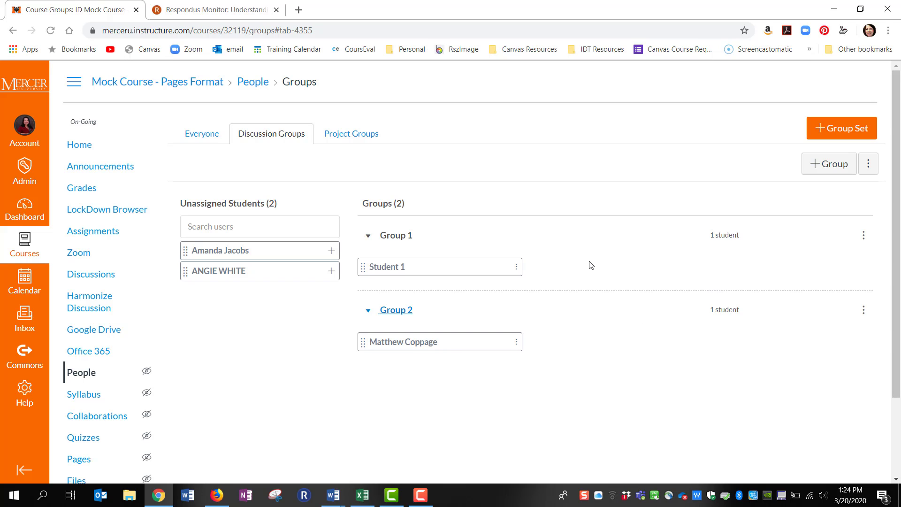
- Visit the Group 1 homepage and look through its announcements, pages, people, discussions and group-switching options
{"action": "left_click", "coordinate": [863, 237]}
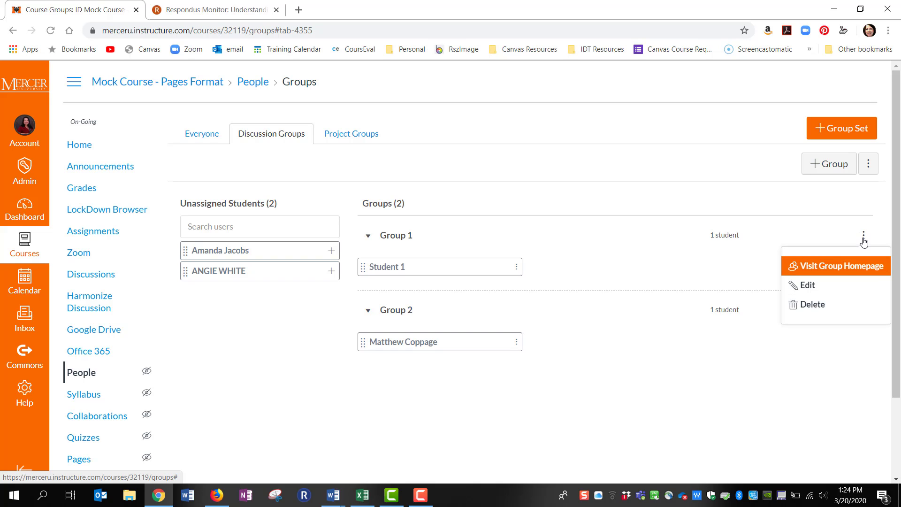
{"action": "left_click", "coordinate": [847, 266]}
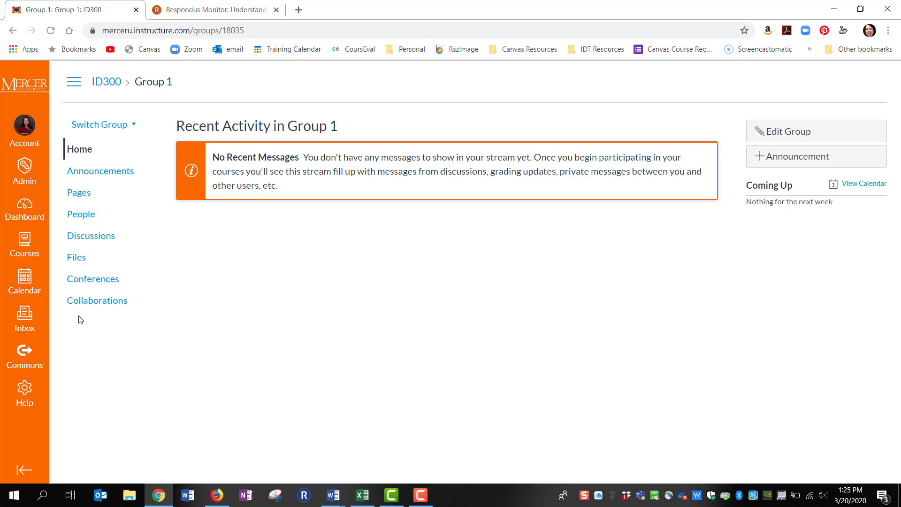
{"action": "left_click", "coordinate": [111, 177]}
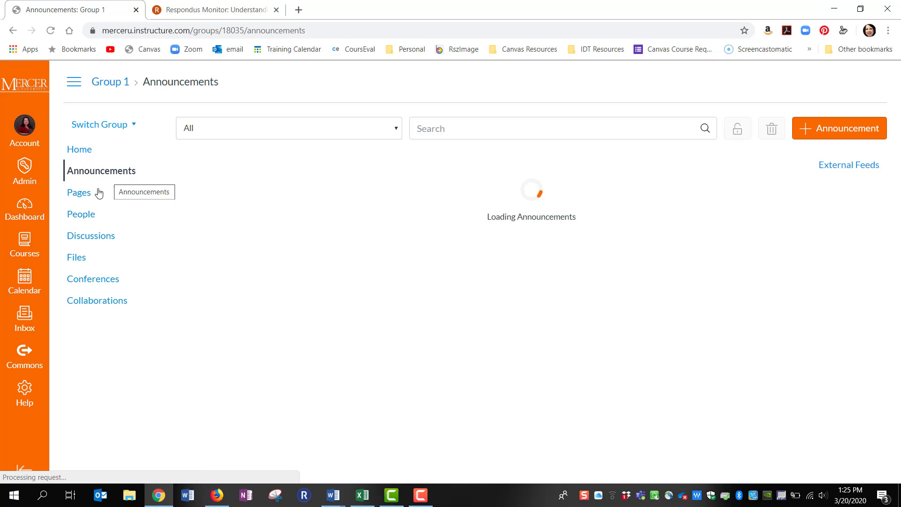
{"action": "left_click", "coordinate": [83, 197]}
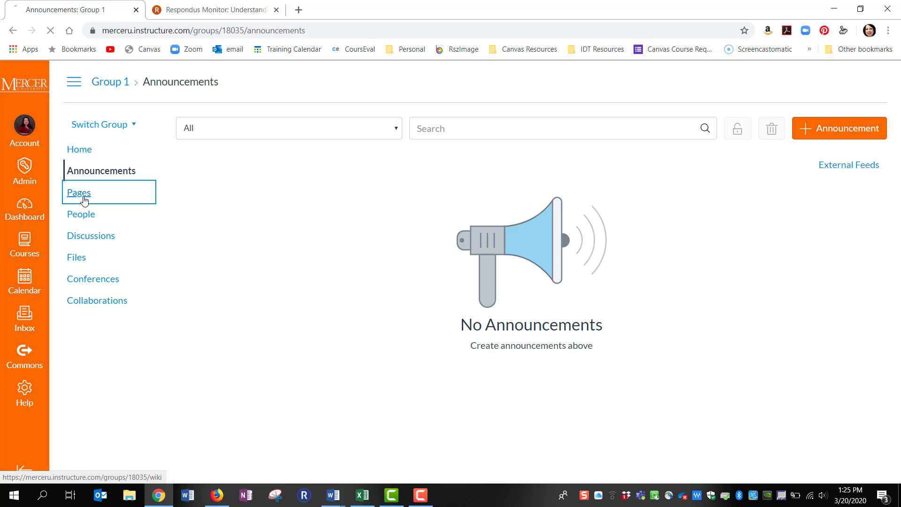
{"action": "left_click", "coordinate": [79, 217]}
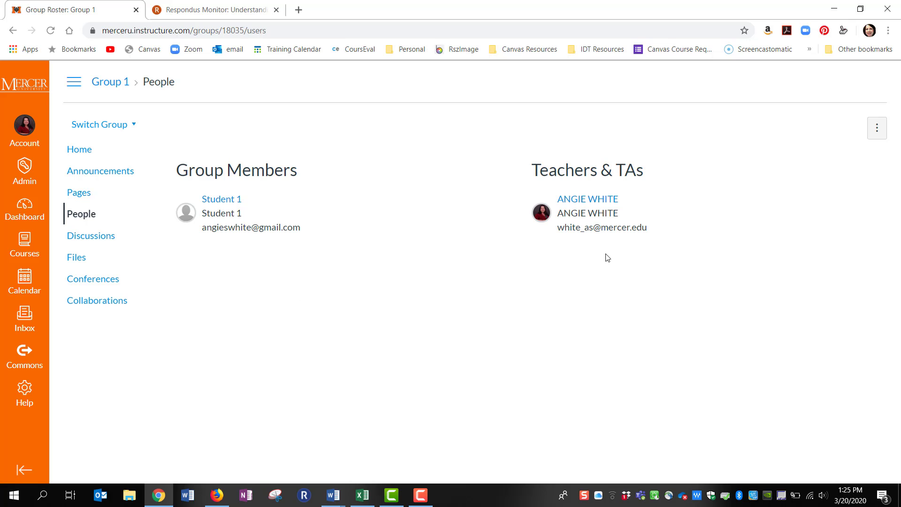
{"action": "left_click", "coordinate": [99, 242]}
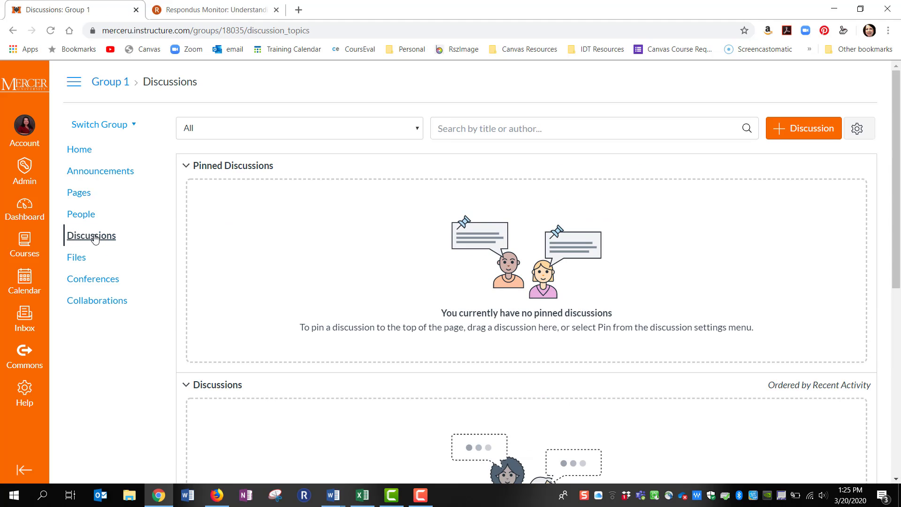
{"action": "scroll", "coordinate": [187, 239], "scroll_direction": "down", "scroll_amount": 5}
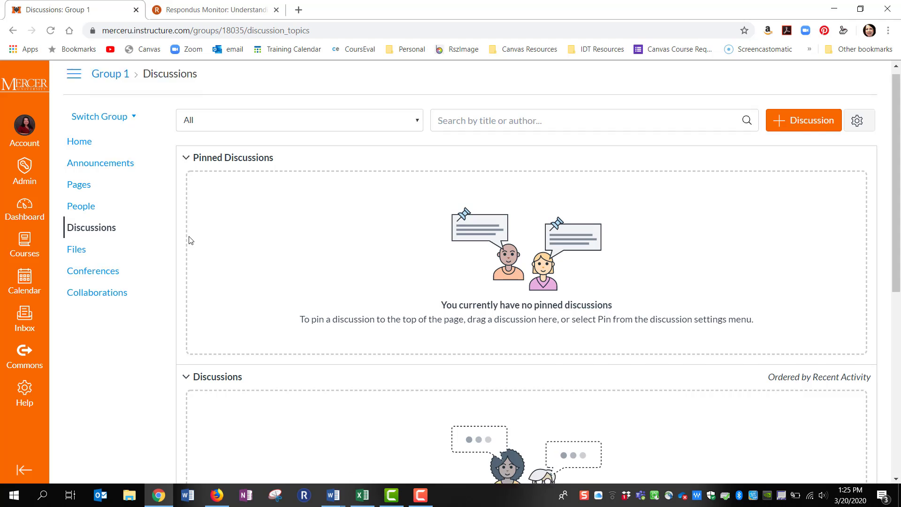
{"action": "scroll", "coordinate": [180, 240], "scroll_direction": "up", "scroll_amount": 3}
{"action": "scroll", "coordinate": [181, 239], "scroll_direction": "up", "scroll_amount": 2}
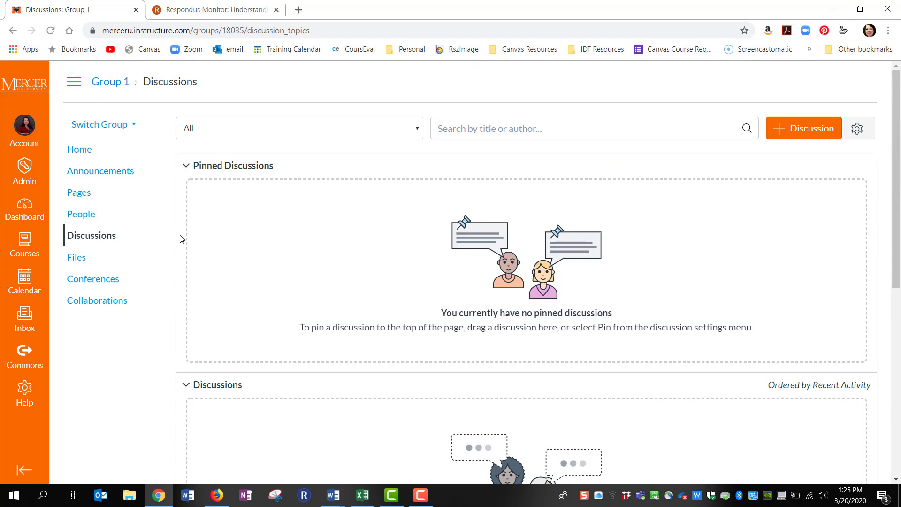
{"action": "left_click", "coordinate": [128, 125]}
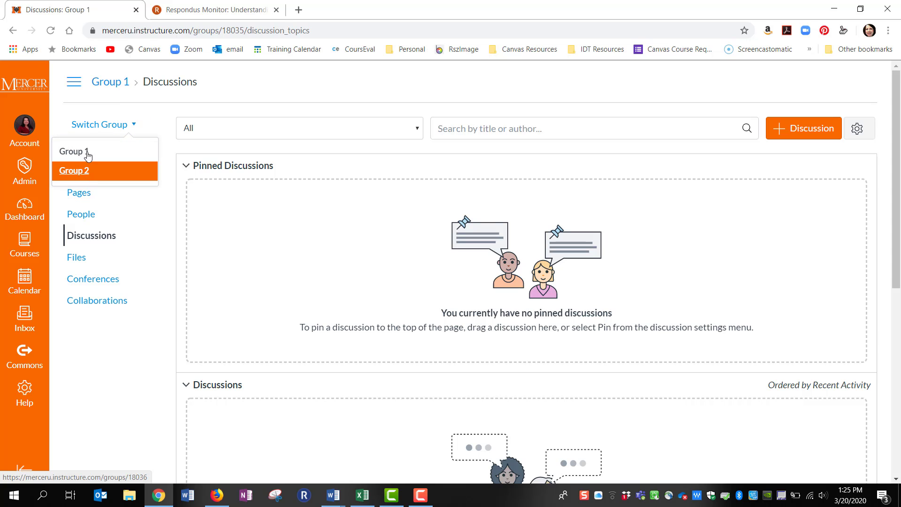
{"action": "left_click", "coordinate": [118, 83]}
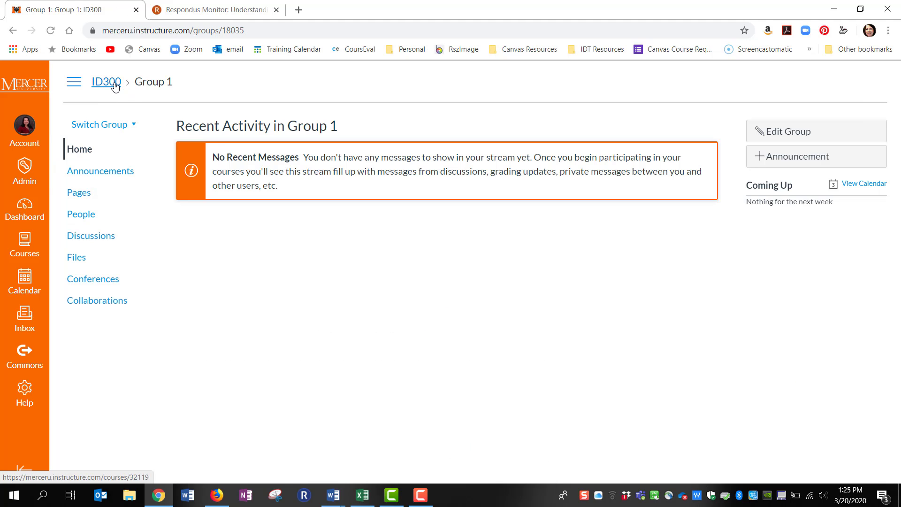
- Return to the ID300 course and start a new discussion topic titled Group Discussion
{"action": "left_click", "coordinate": [115, 85]}
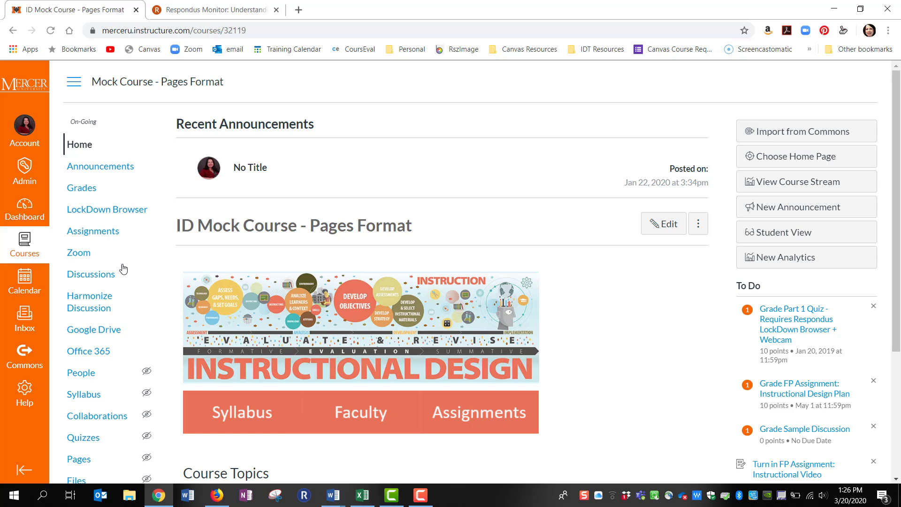
{"action": "scroll", "coordinate": [115, 259], "scroll_direction": "down", "scroll_amount": 1}
{"action": "left_click", "coordinate": [102, 225]}
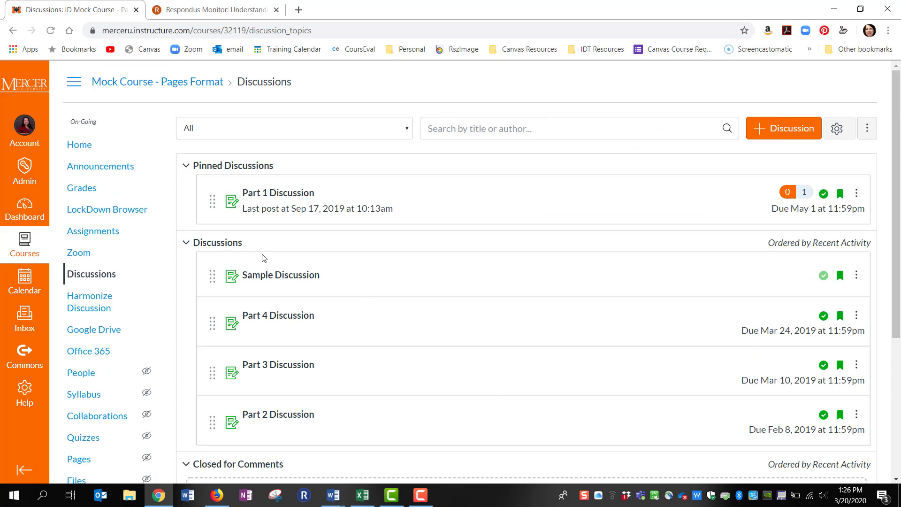
{"action": "left_click", "coordinate": [771, 137]}
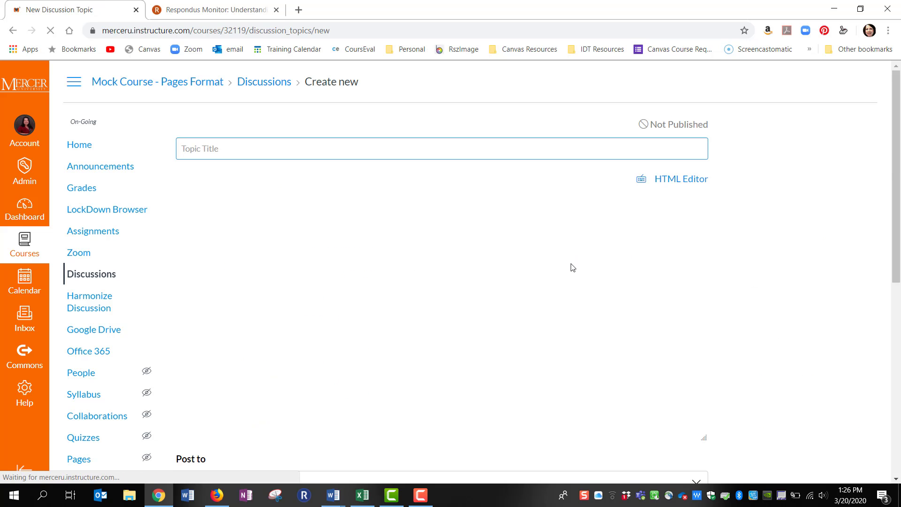
{"action": "type", "text": "Gr"}
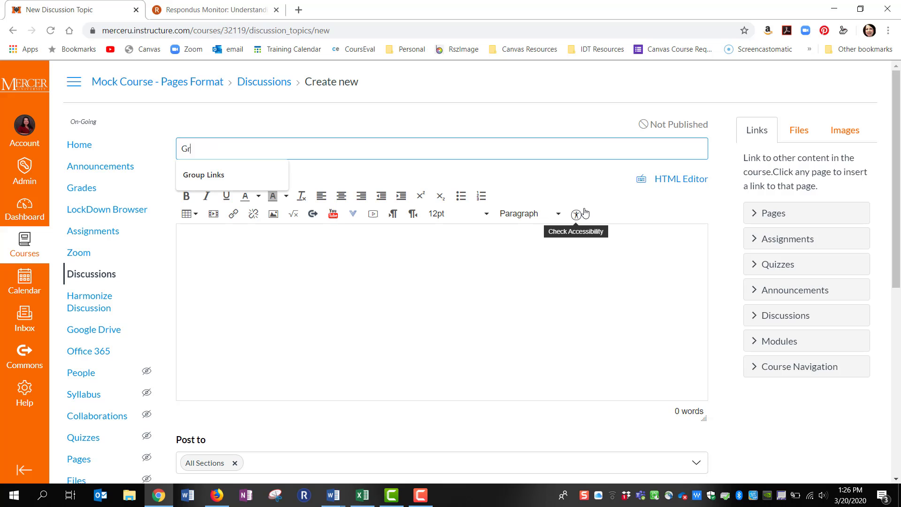
{"action": "type", "text": "oup De"}
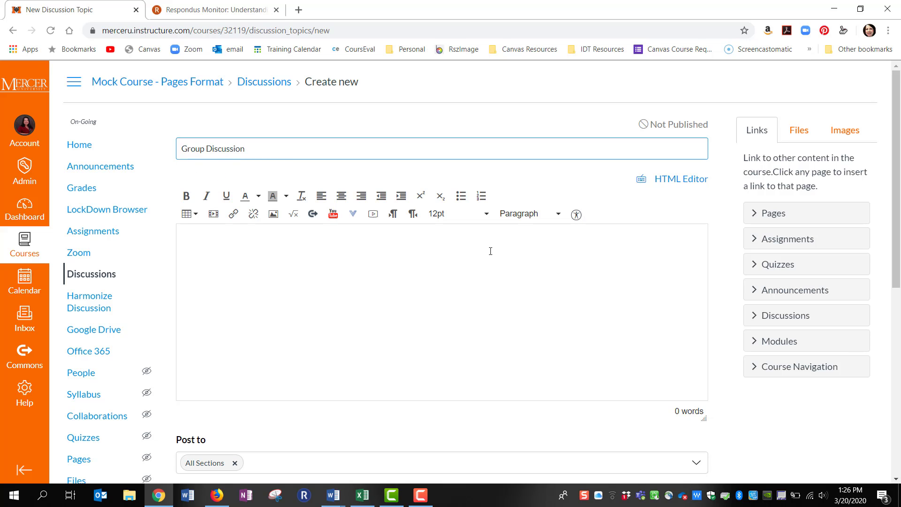
- Enter "Here is the body of the discussion" as the new topic's body text
{"action": "left_click", "coordinate": [514, 306]}
{"action": "type", "text": "Here "}
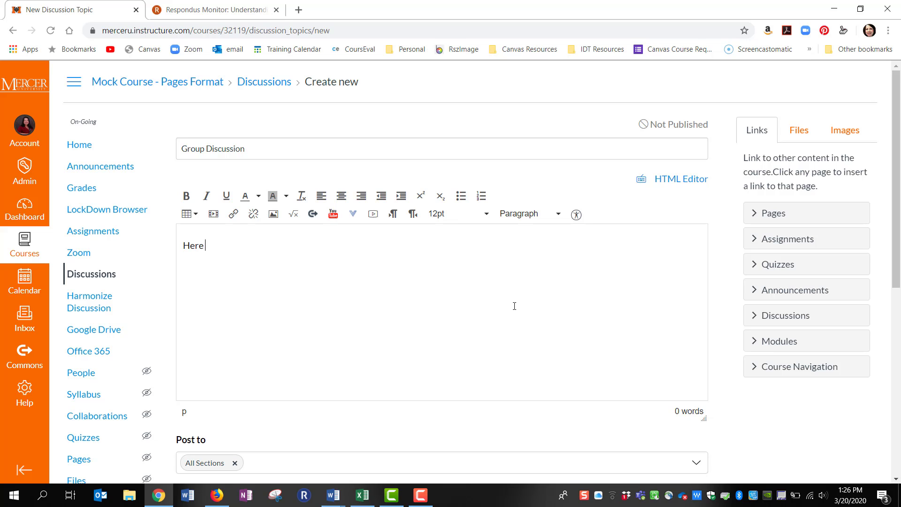
{"action": "type", "text": "is the body of the discus"}
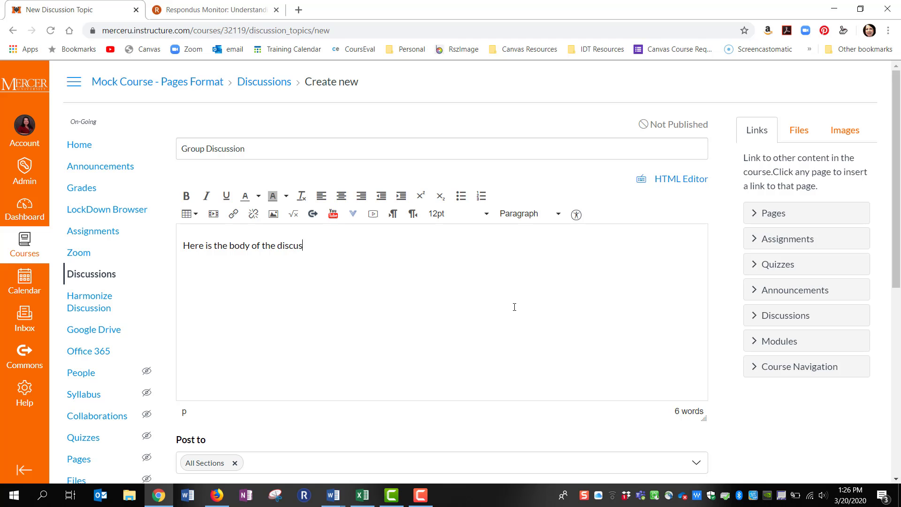
{"action": "type", "text": "sion"}
- Make the topic a group discussion using the Discussion Groups set and save it without publishing
{"action": "scroll", "coordinate": [511, 301], "scroll_direction": "down", "scroll_amount": 6}
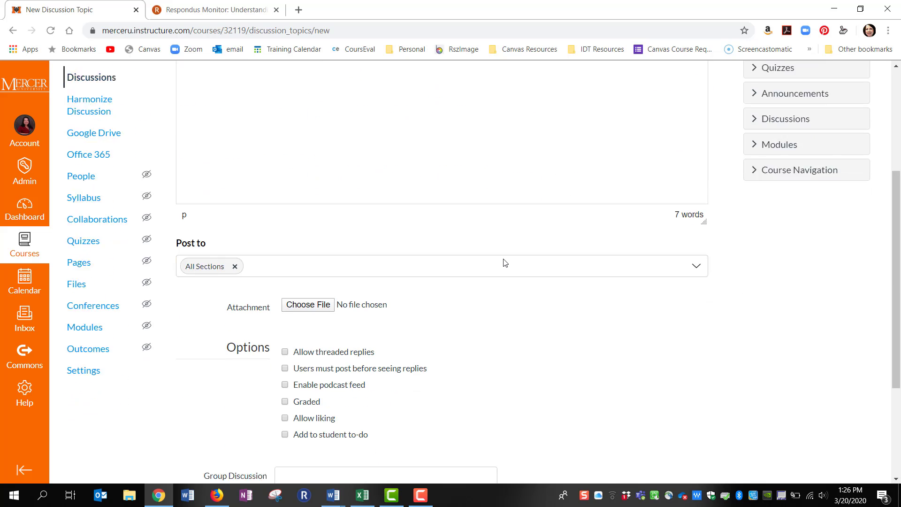
{"action": "scroll", "coordinate": [505, 263], "scroll_direction": "down", "scroll_amount": 1}
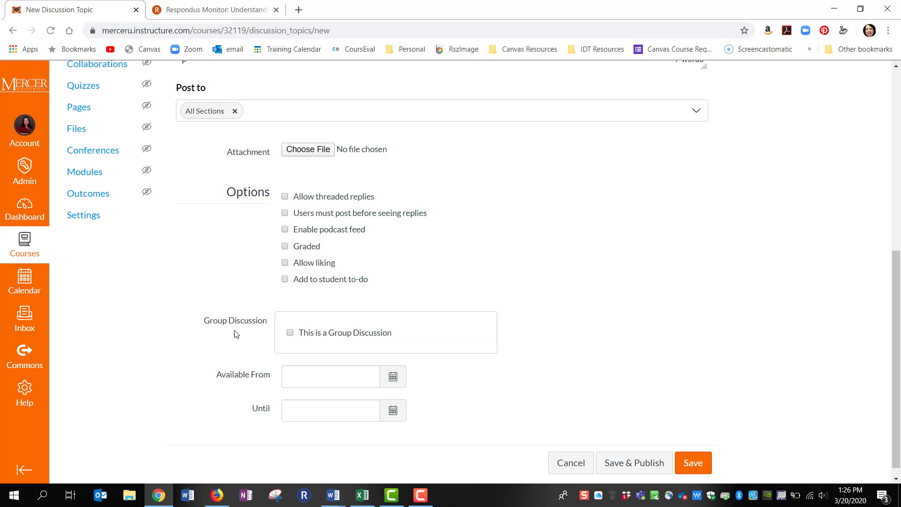
{"action": "left_click", "coordinate": [290, 333]}
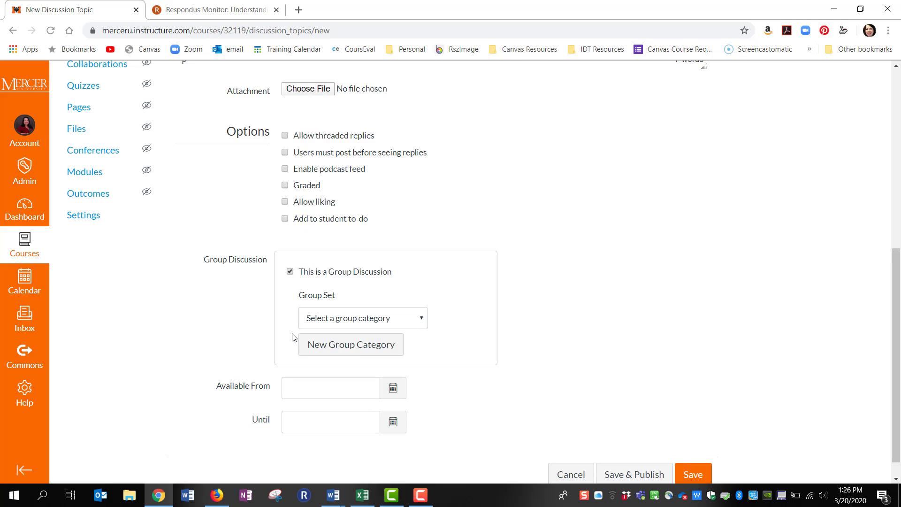
{"action": "left_click", "coordinate": [353, 322]}
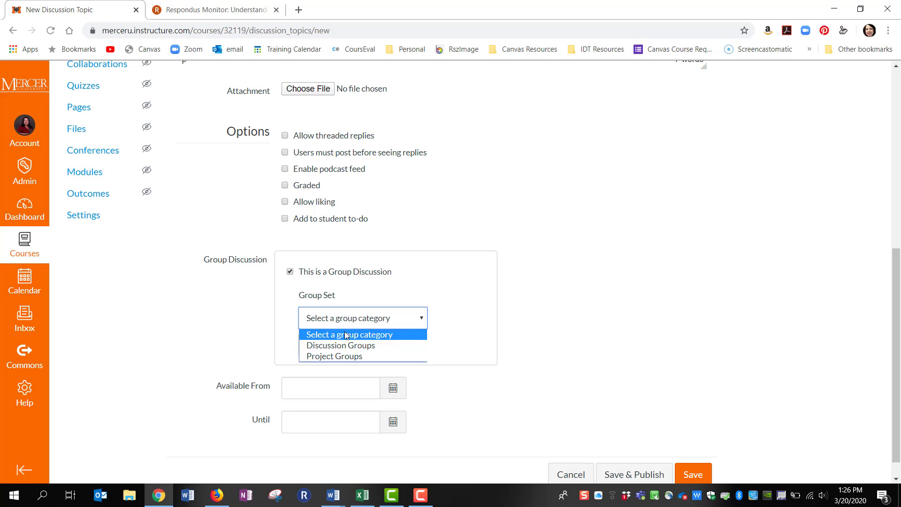
{"action": "left_click", "coordinate": [375, 351]}
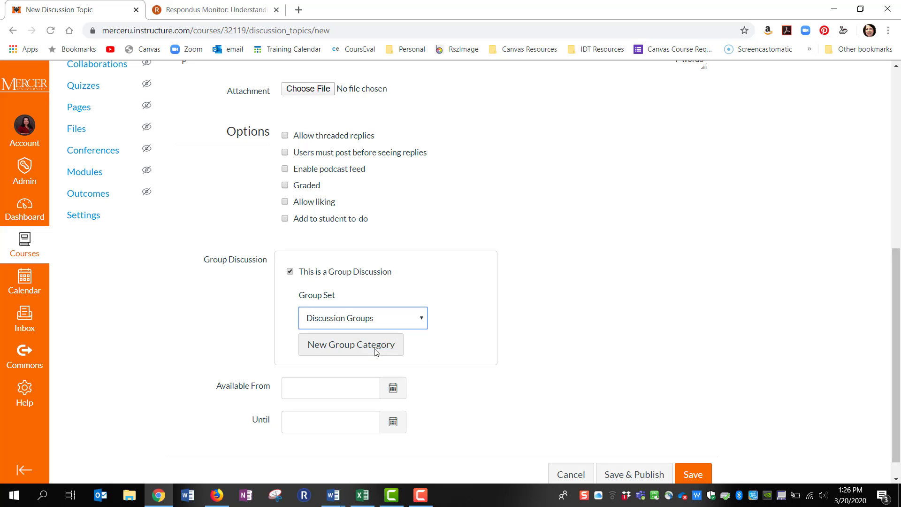
{"action": "scroll", "coordinate": [483, 365], "scroll_direction": "down", "scroll_amount": 1}
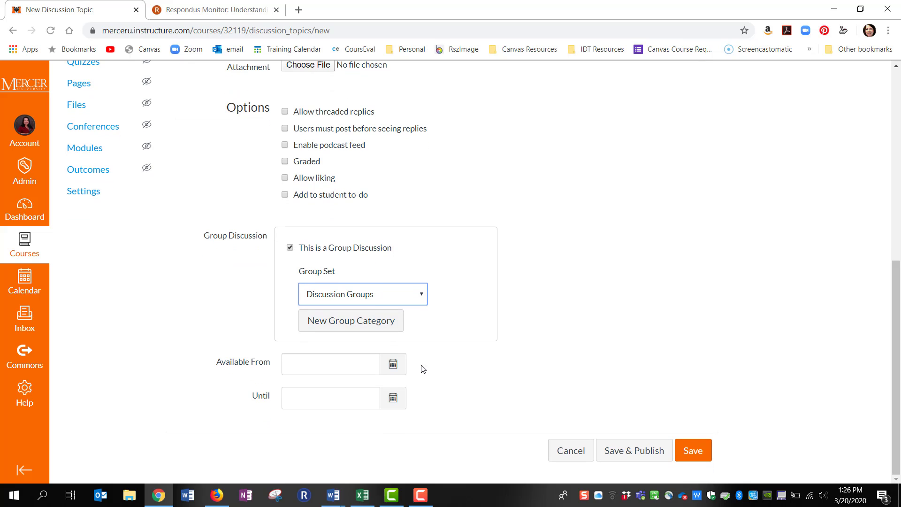
{"action": "left_click", "coordinate": [698, 462]}
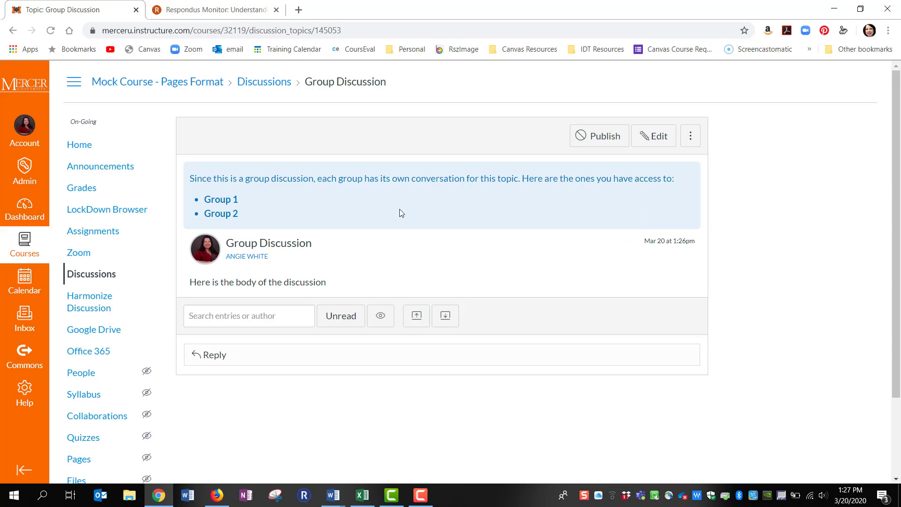
- View the topic's Group 1 version, and open its Group 2 version through Group 2's homepage in the Discussion Groups set
{"action": "left_click", "coordinate": [227, 204]}
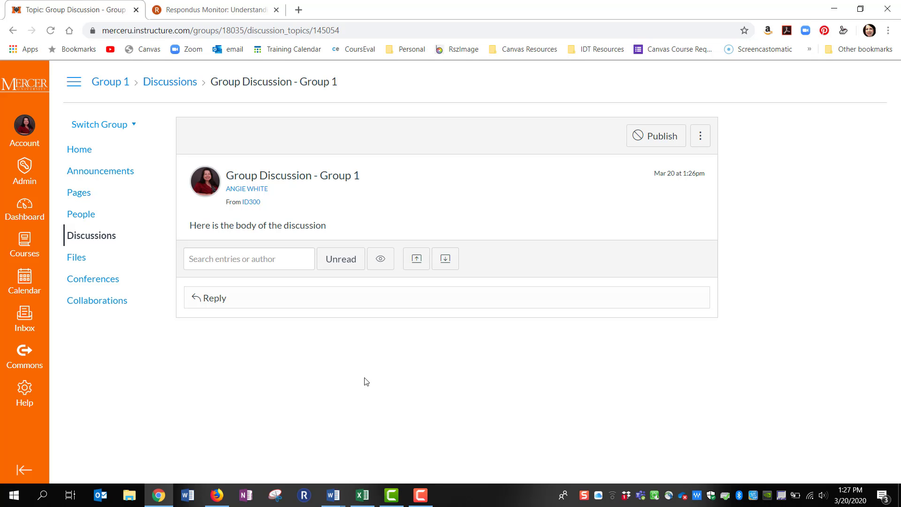
{"action": "left_click", "coordinate": [160, 85]}
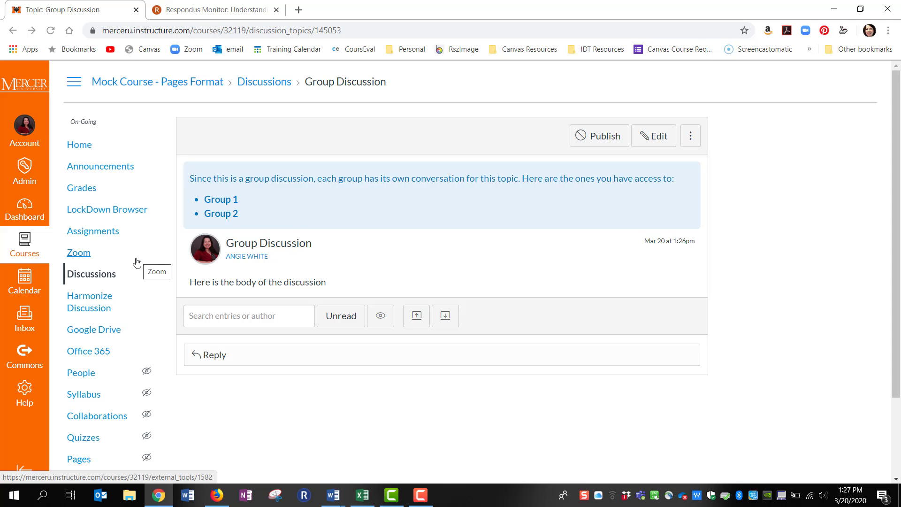
{"action": "left_click", "coordinate": [86, 380]}
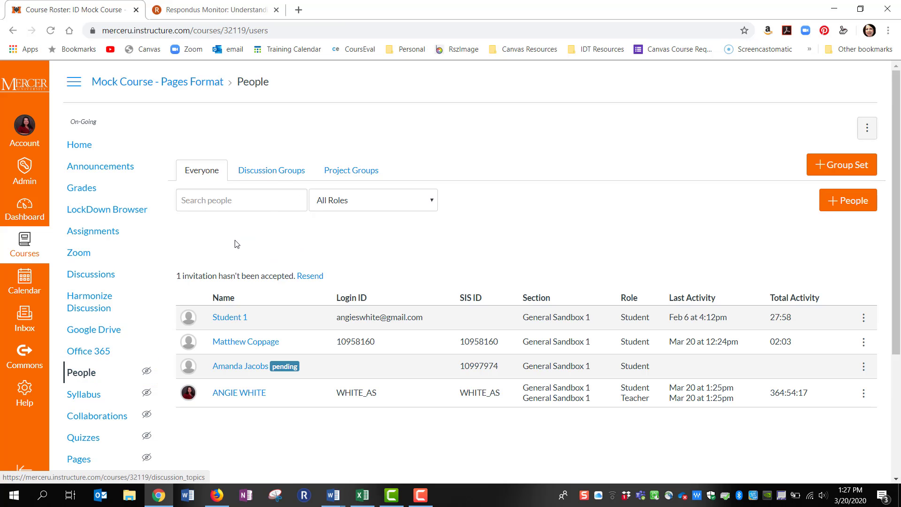
{"action": "left_click", "coordinate": [270, 172]}
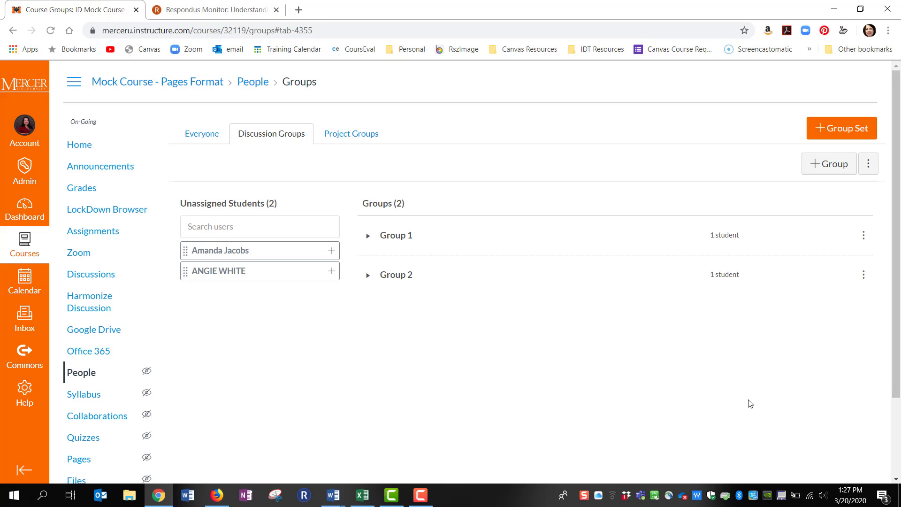
{"action": "left_click", "coordinate": [864, 275]}
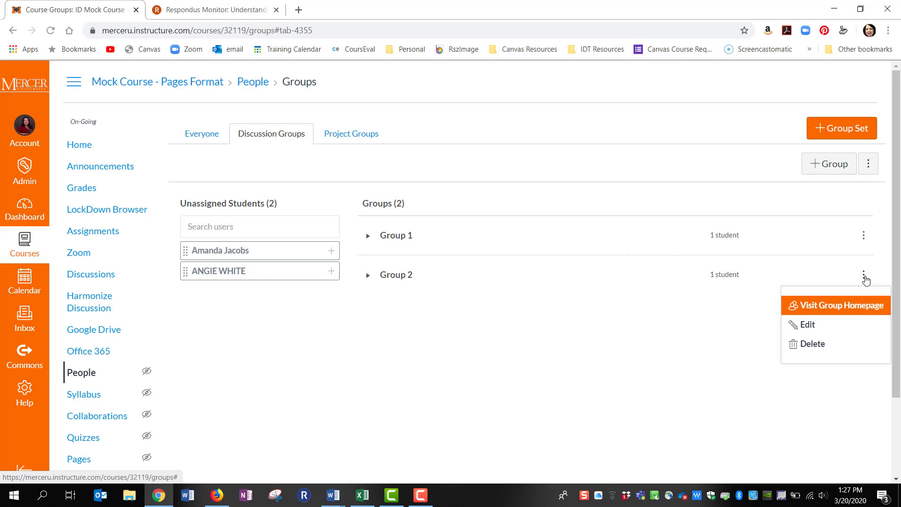
{"action": "left_click", "coordinate": [842, 306]}
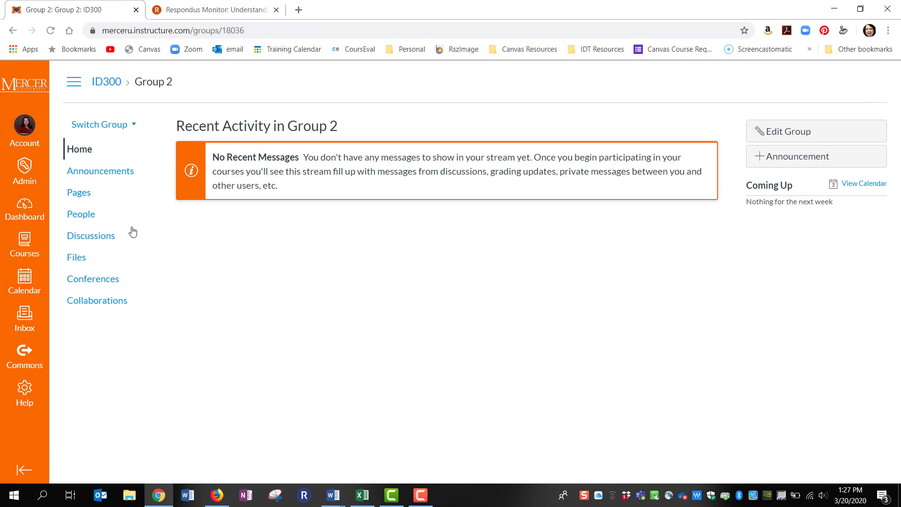
{"action": "left_click", "coordinate": [80, 238]}
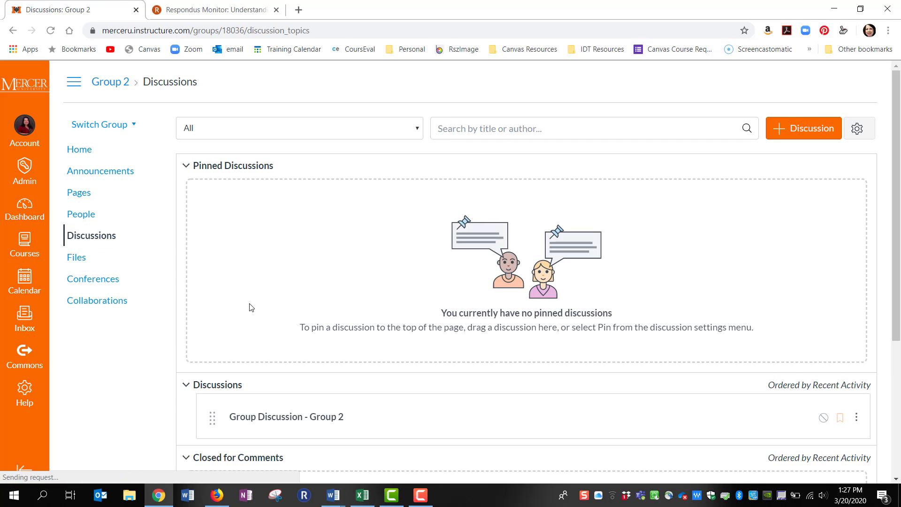
{"action": "scroll", "coordinate": [251, 324], "scroll_direction": "down", "scroll_amount": 3}
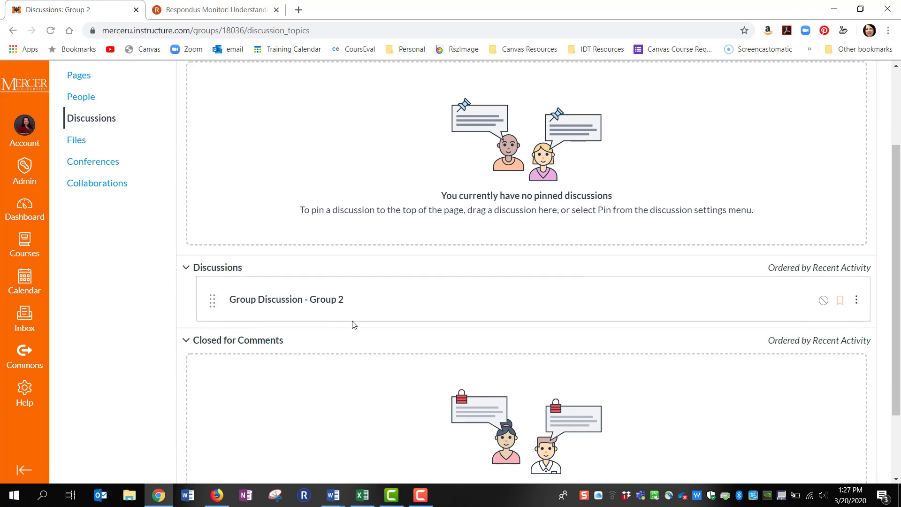
{"action": "left_click", "coordinate": [328, 305]}
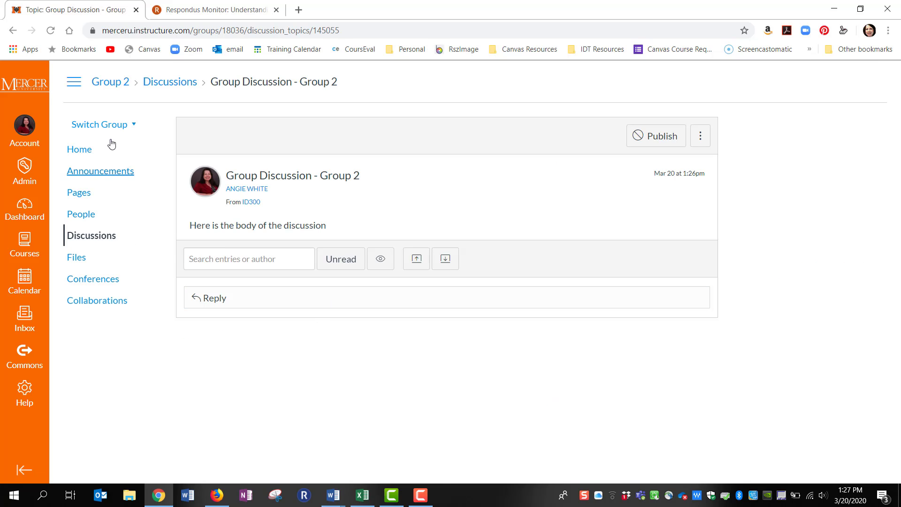
- Return to the course's discussion list and open the main Group Discussion topic
{"action": "left_click", "coordinate": [113, 85]}
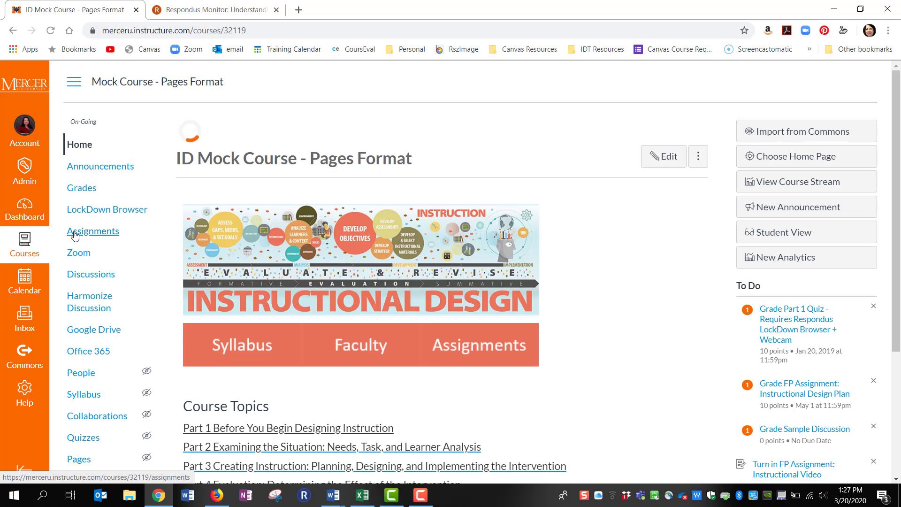
{"action": "left_click", "coordinate": [83, 278]}
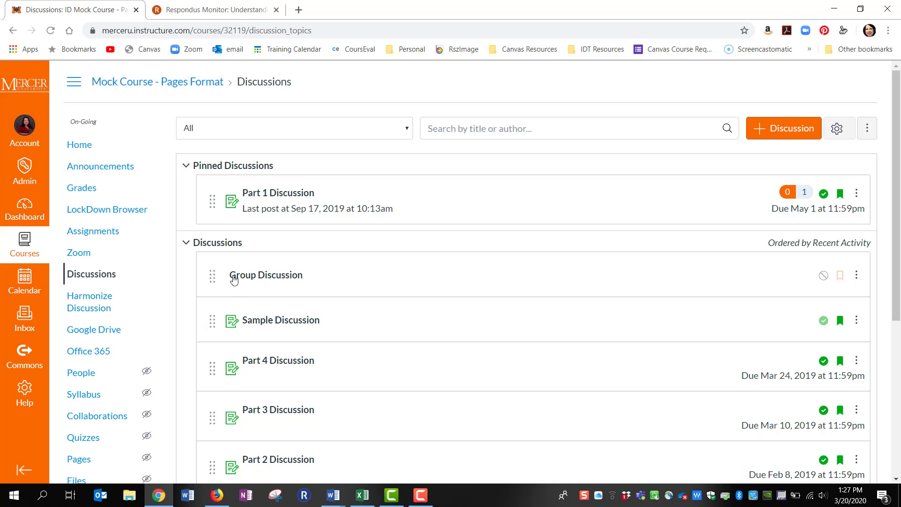
{"action": "left_click", "coordinate": [251, 280]}
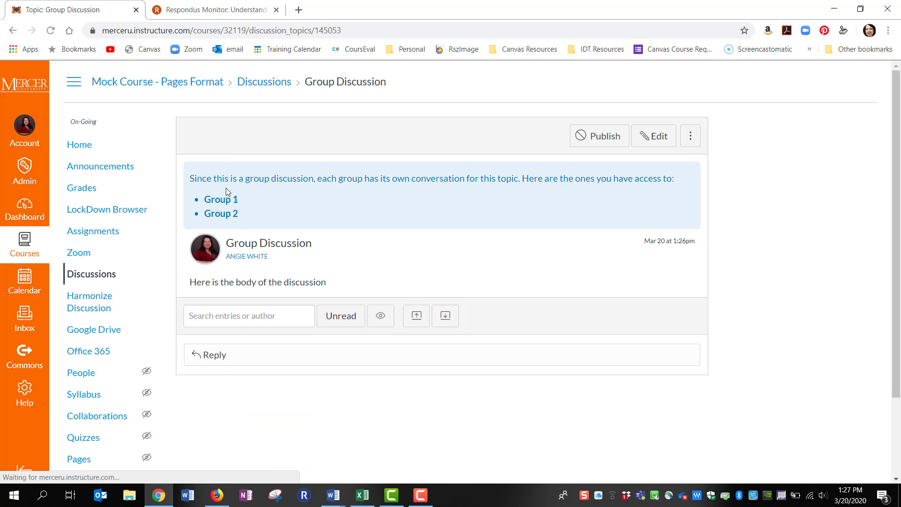